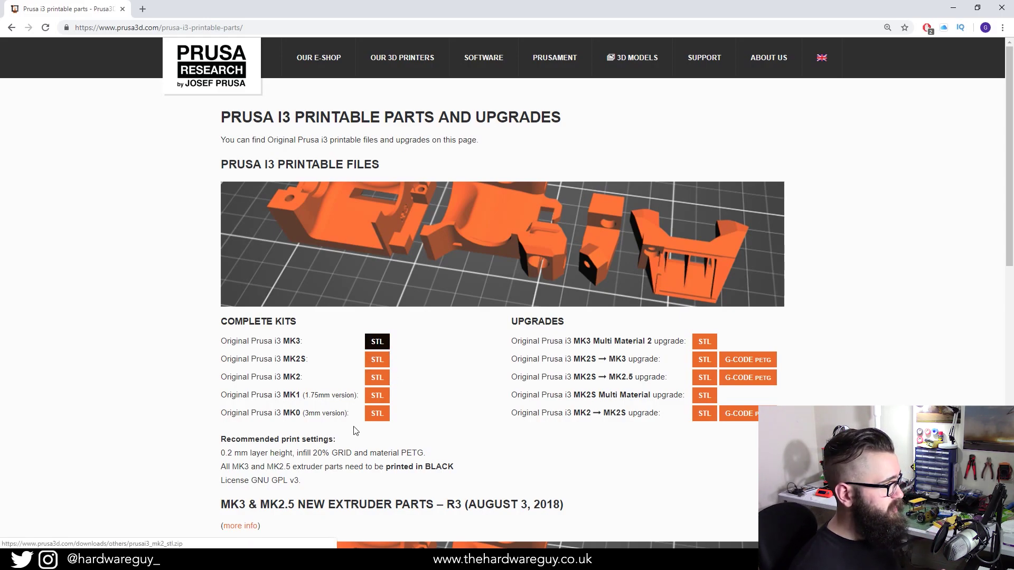
- Download the complete Original Prusa i3 MK3 printable parts kit as a zip using its STL button
left_click(378, 347)
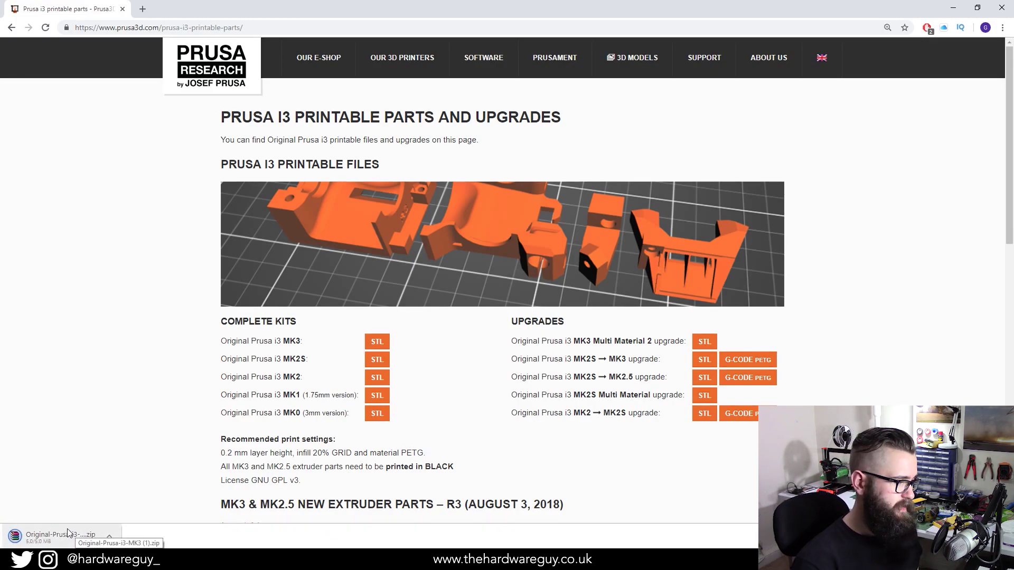
scroll(200, 441, "down", 2)
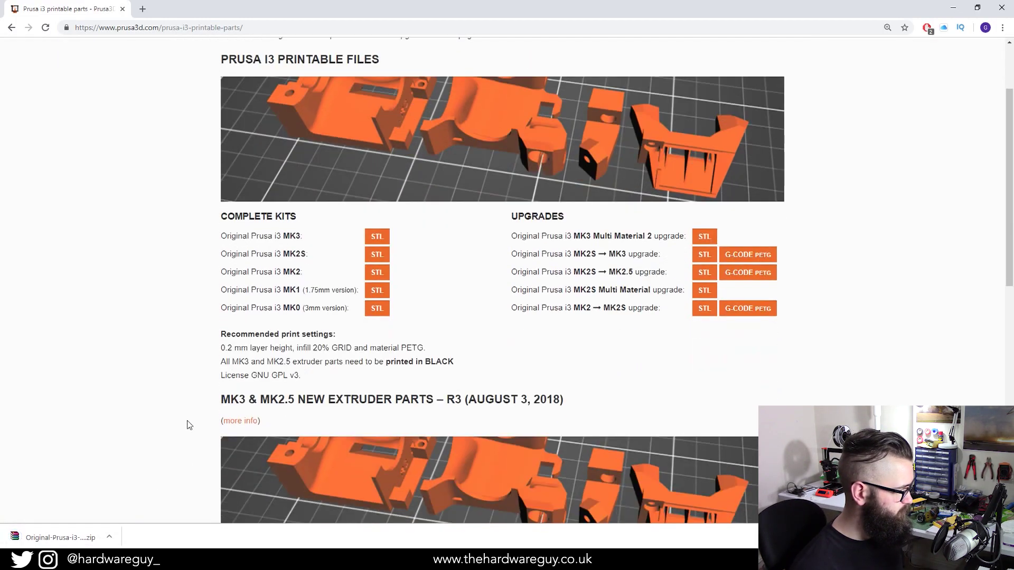
- Open Downloads > Original-Prusa-i3-MK3 > Original-Prusa-i3-MK3 > Printed-Parts > stl and scroll through its 38 STL files
key("alt+Tab")
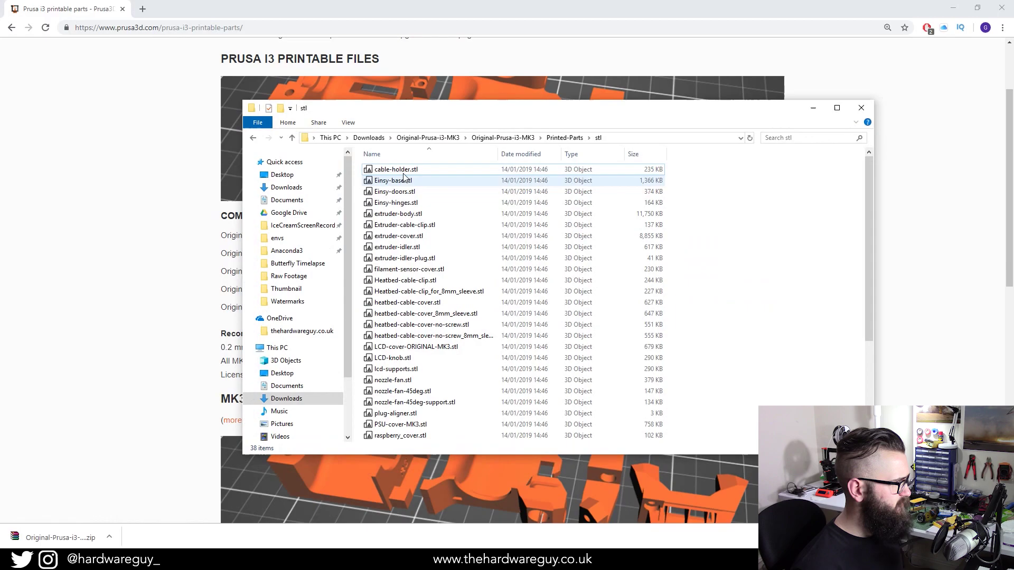
left_click(288, 188)
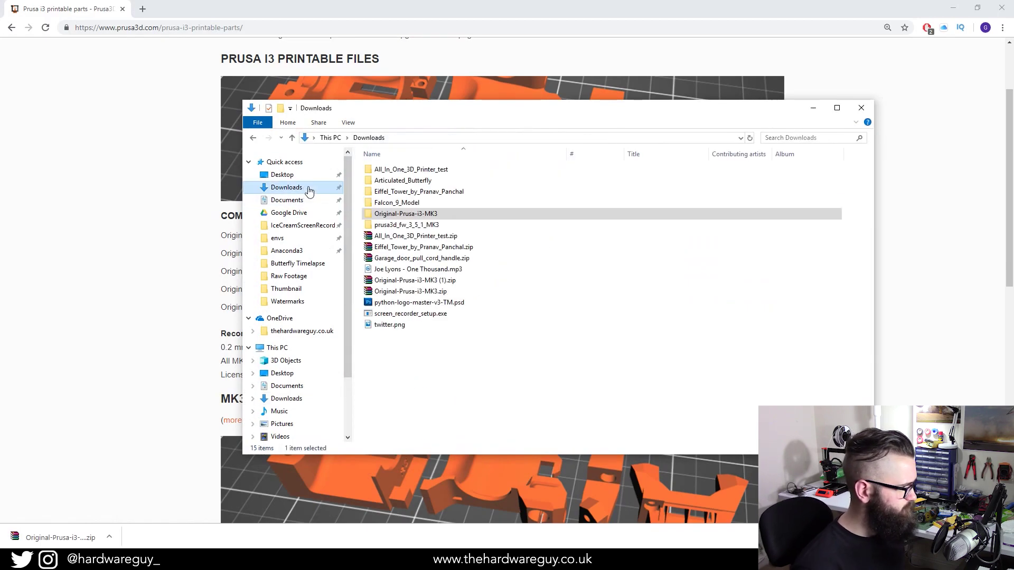
double_click(446, 217)
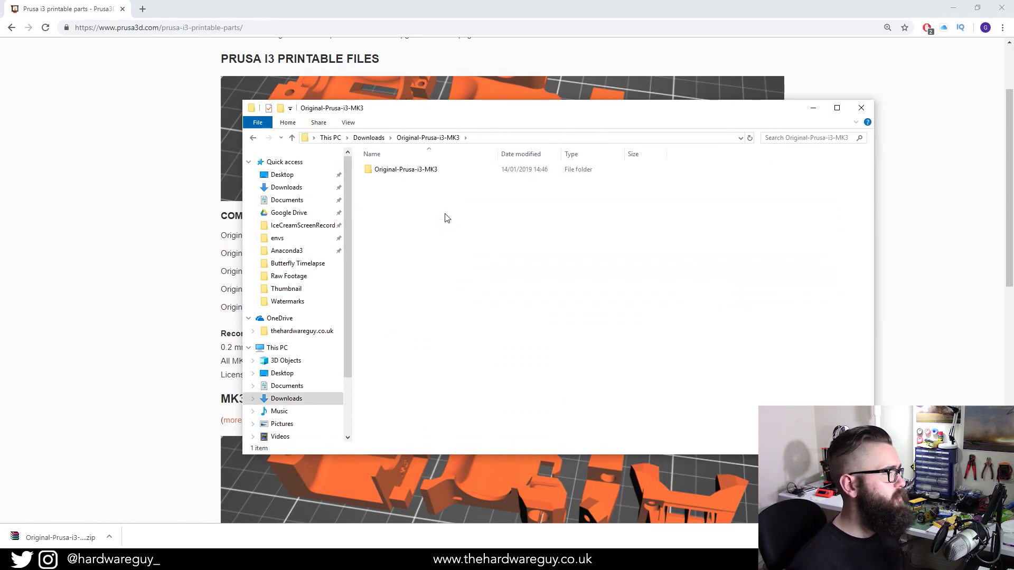
double_click(439, 170)
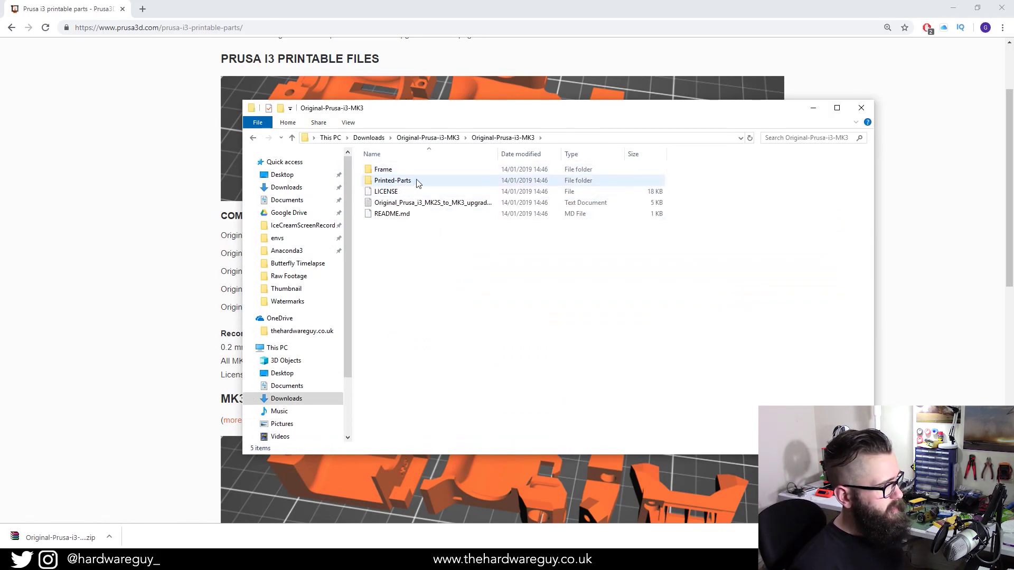
double_click(426, 184)
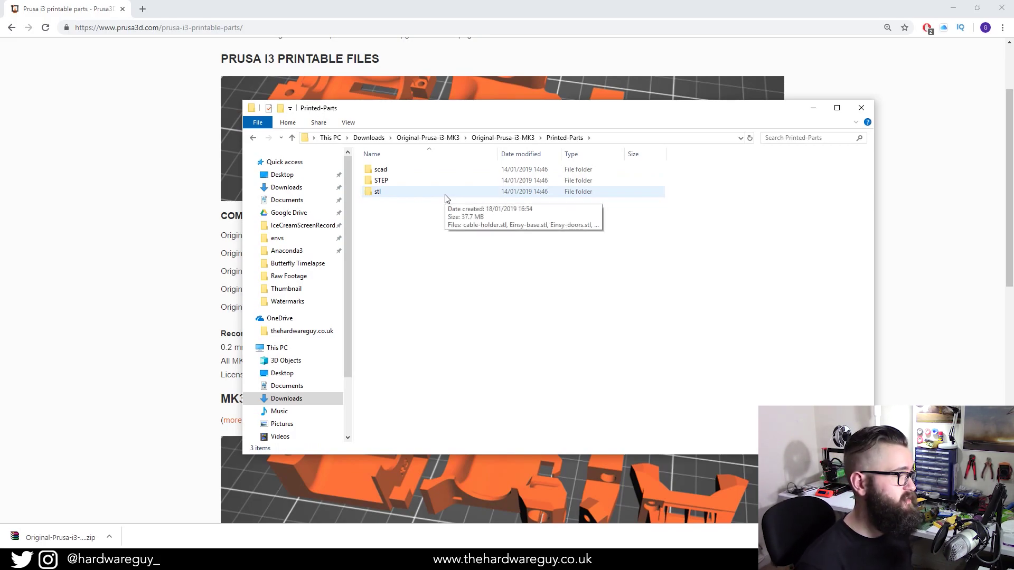
double_click(444, 196)
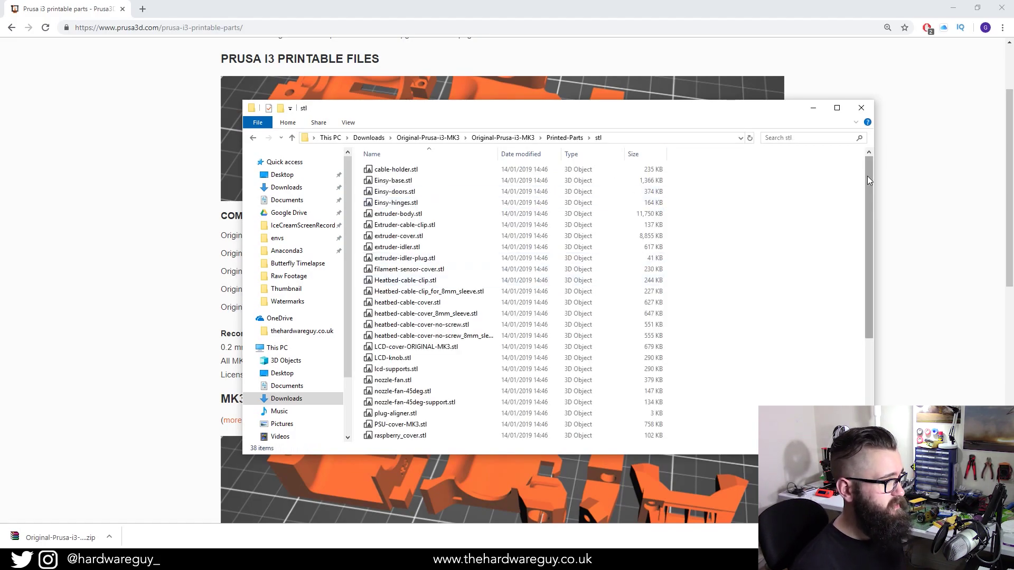
left_click_drag(867, 176, 893, 181)
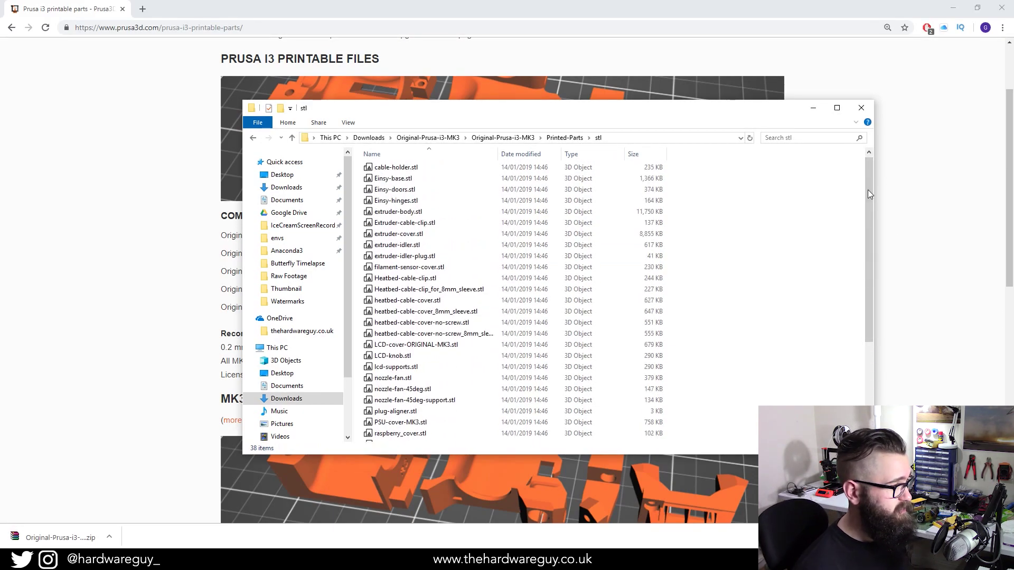
left_click_drag(868, 191, 869, 288)
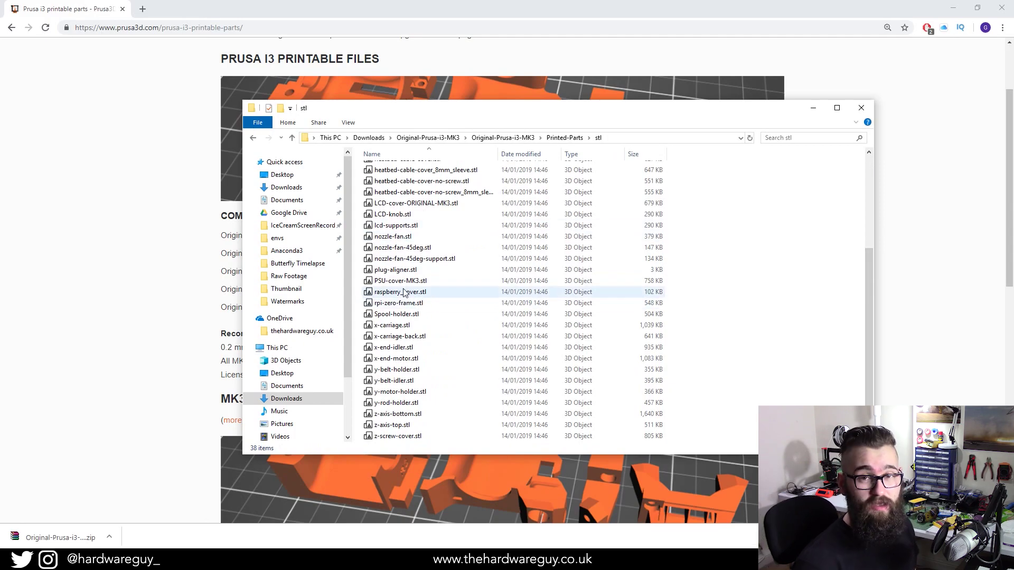
scroll(404, 292, "up", 5)
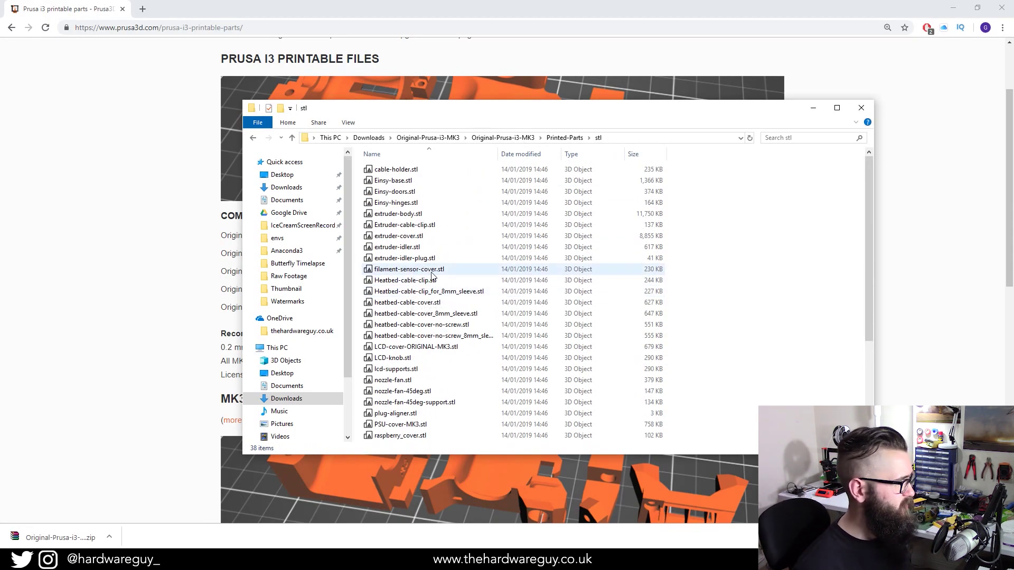
scroll(436, 330, "down", 4)
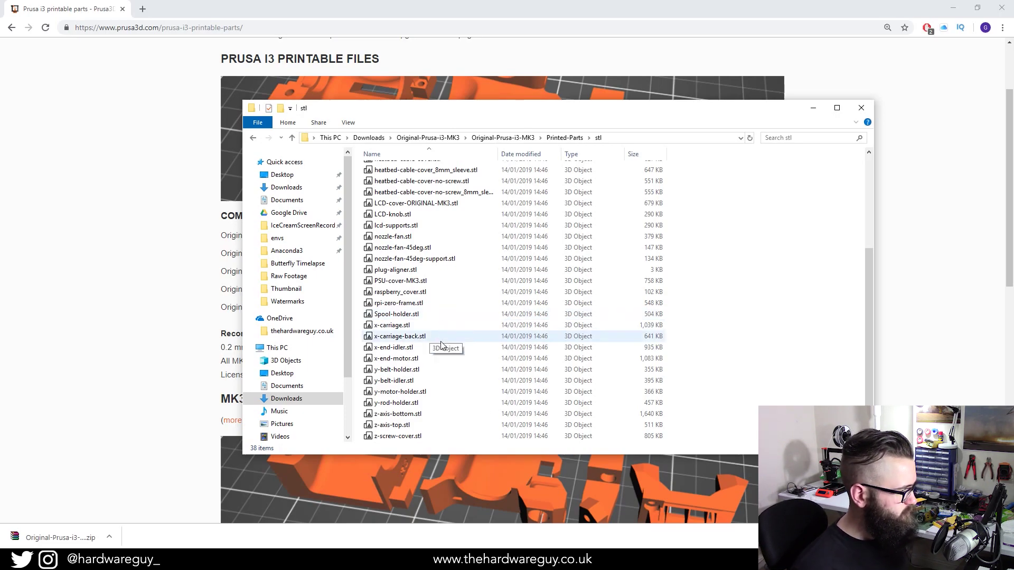
- Return to the Prusa parts page in Chrome and locate the Recommended print settings lines
left_click(914, 172)
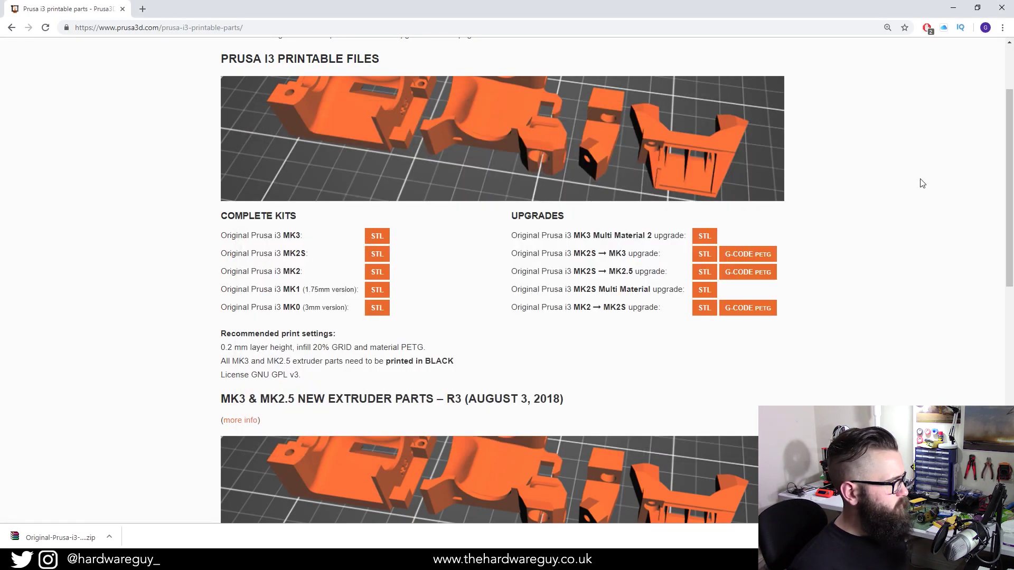
scroll(785, 370, "down", 4)
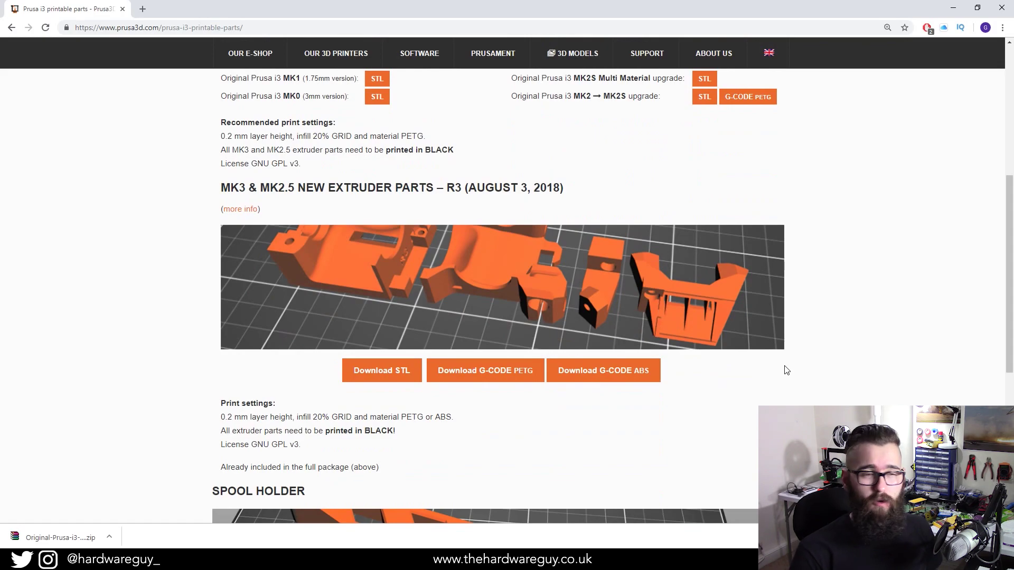
scroll(595, 319, "up", 4)
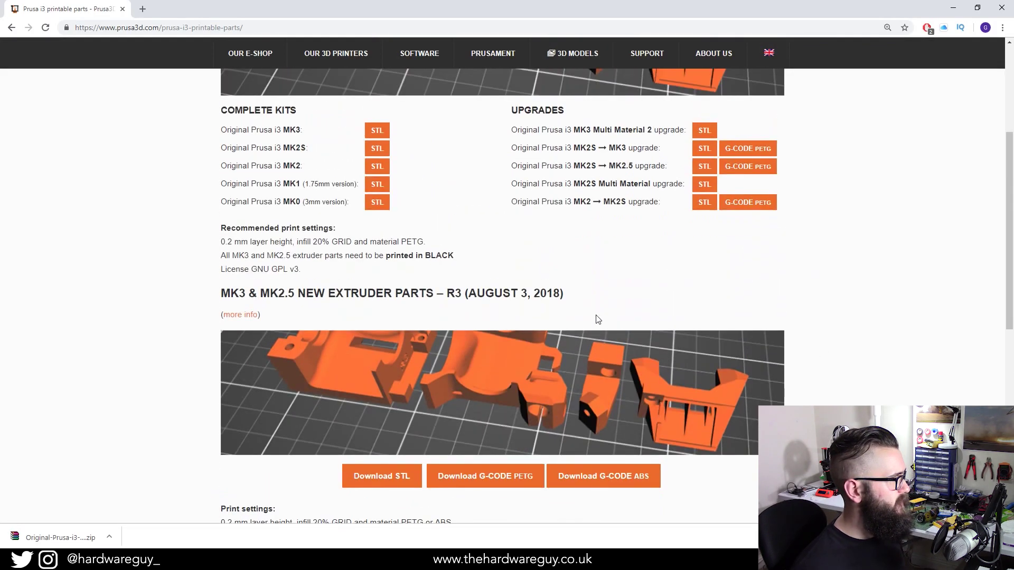
scroll(422, 264, "up", 2)
scroll(373, 434, "down", 2)
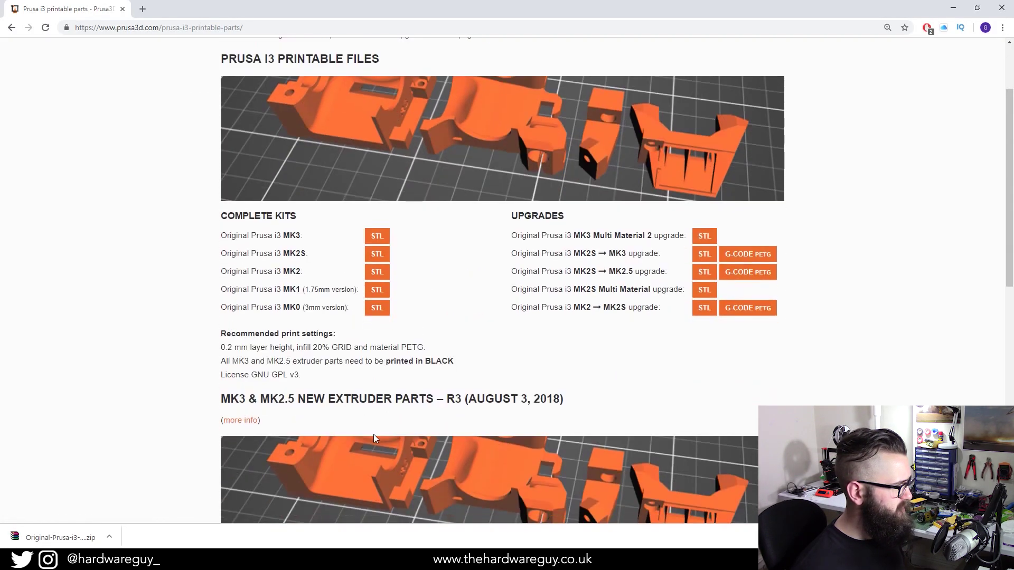
mouse_move(309, 378)
left_mouse_down()
mouse_move(219, 348)
mouse_move(327, 376)
left_mouse_up()
left_click(216, 340)
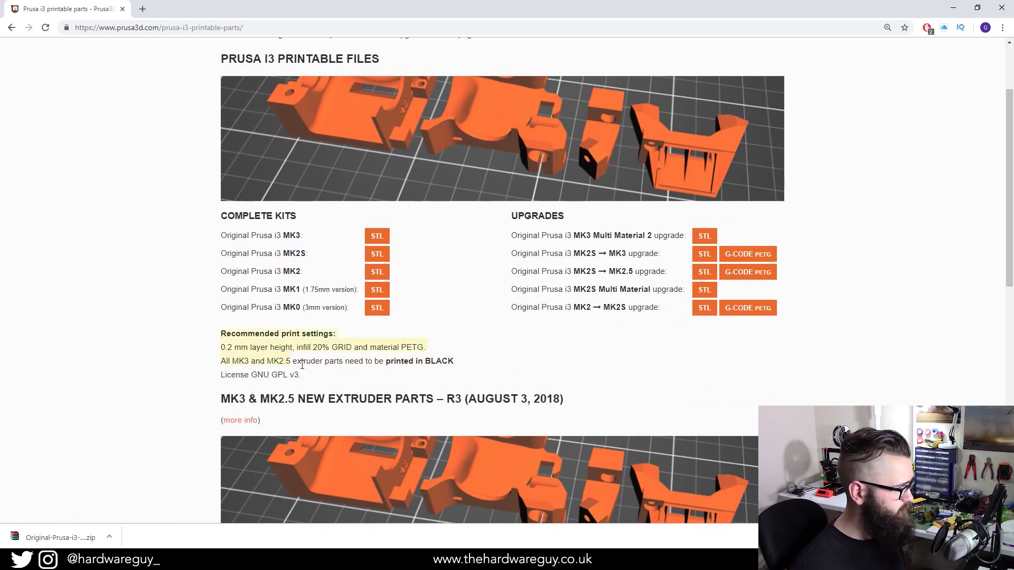
left_click(324, 373)
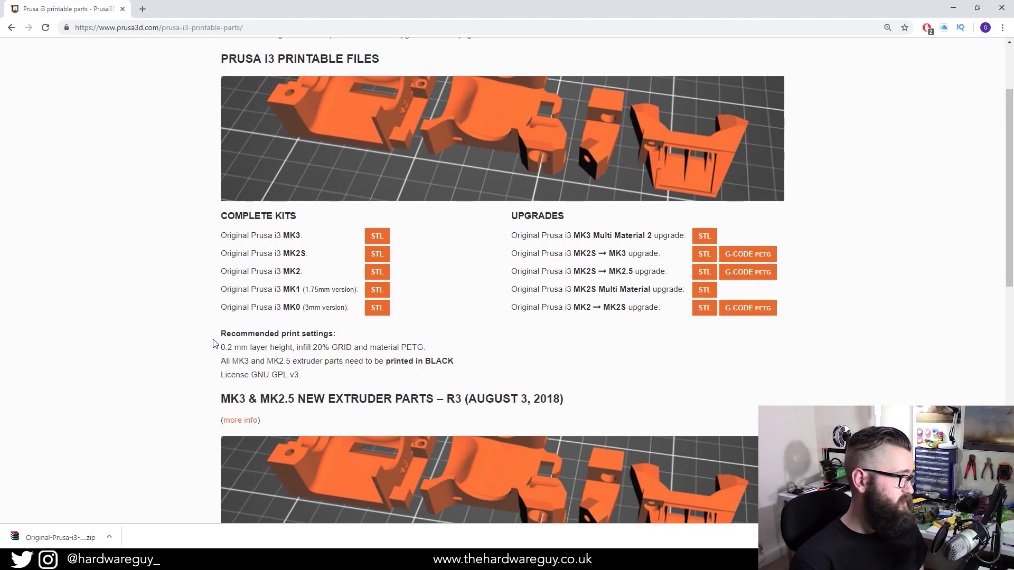
- Highlight the 0.2 mm layer height and material PETG recommendations
left_click_drag(218, 349, 251, 348)
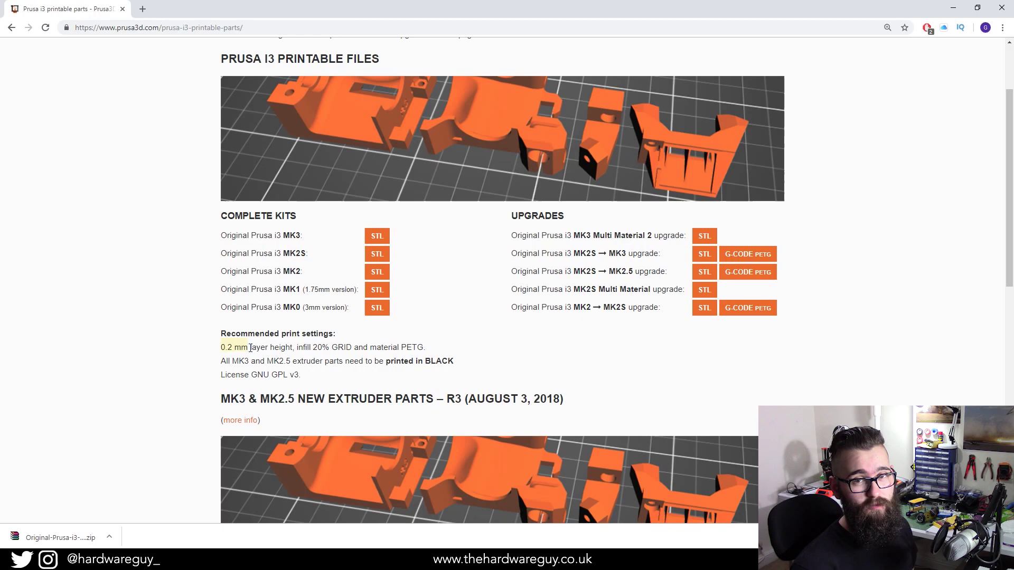
left_click(250, 349)
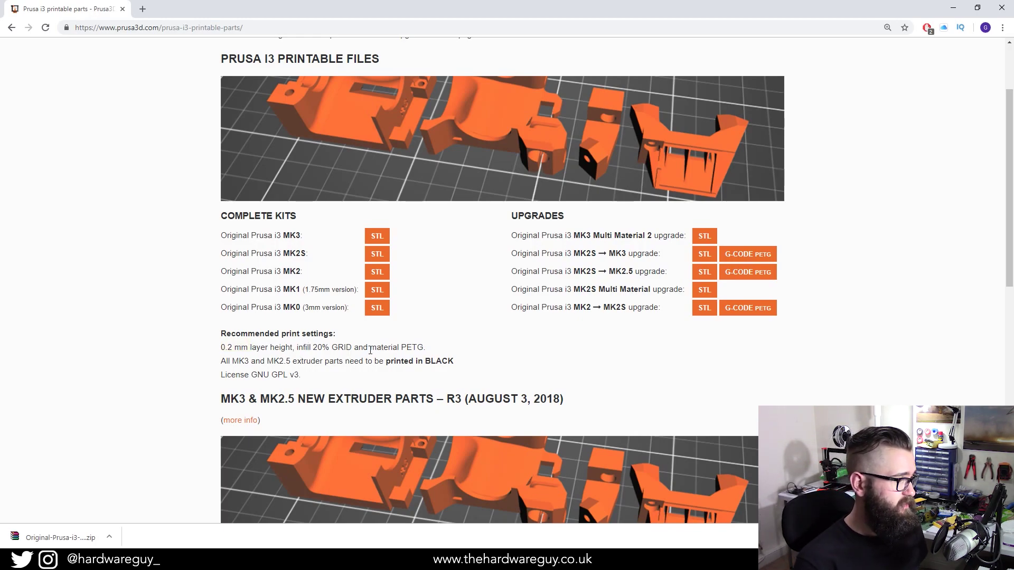
left_click_drag(426, 348, 373, 348)
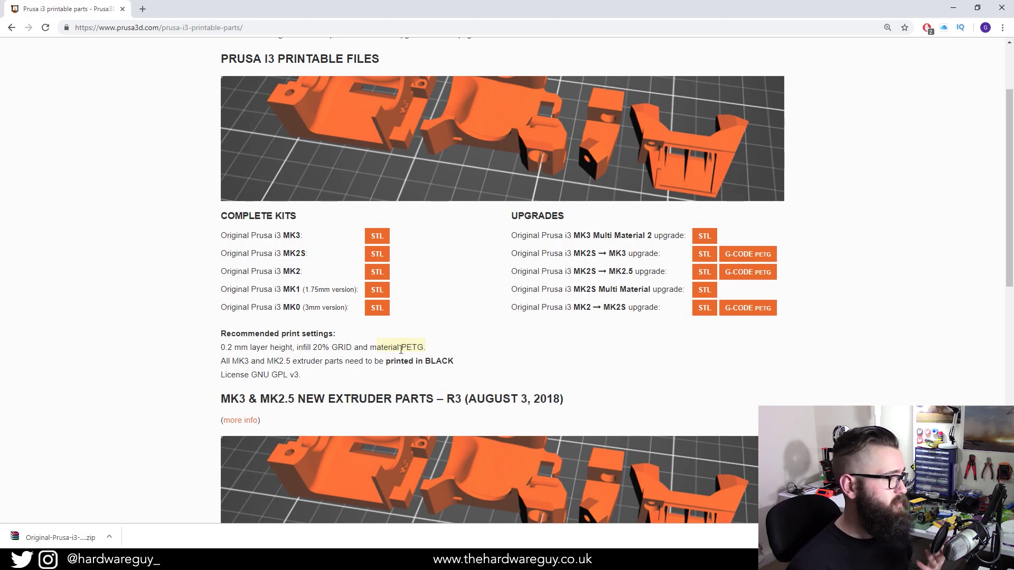
left_click(433, 353)
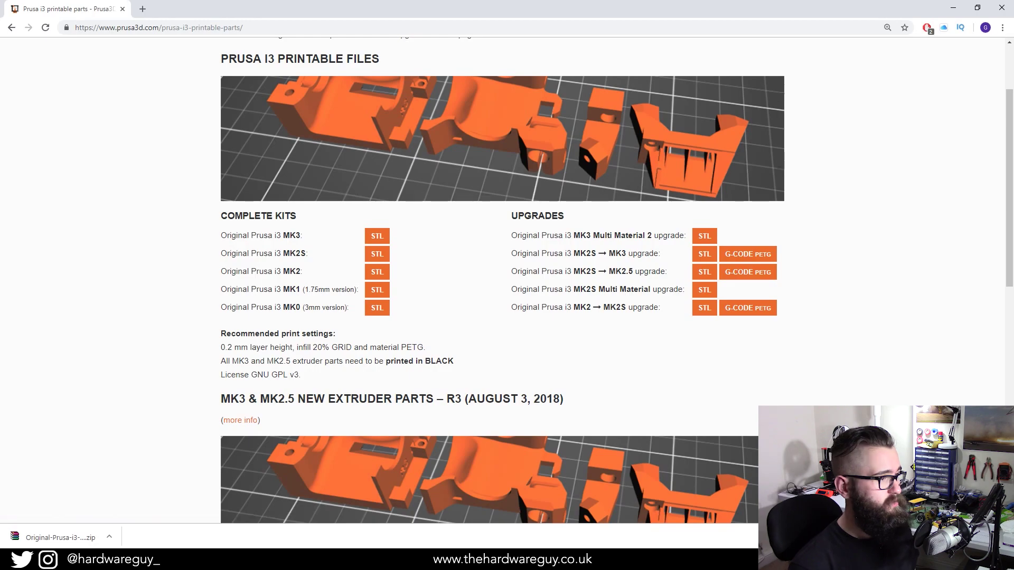
- Switch to Slic3r Prusa Edition showing the empty Original Prusa i3 MK3 bed
left_click(473, 560)
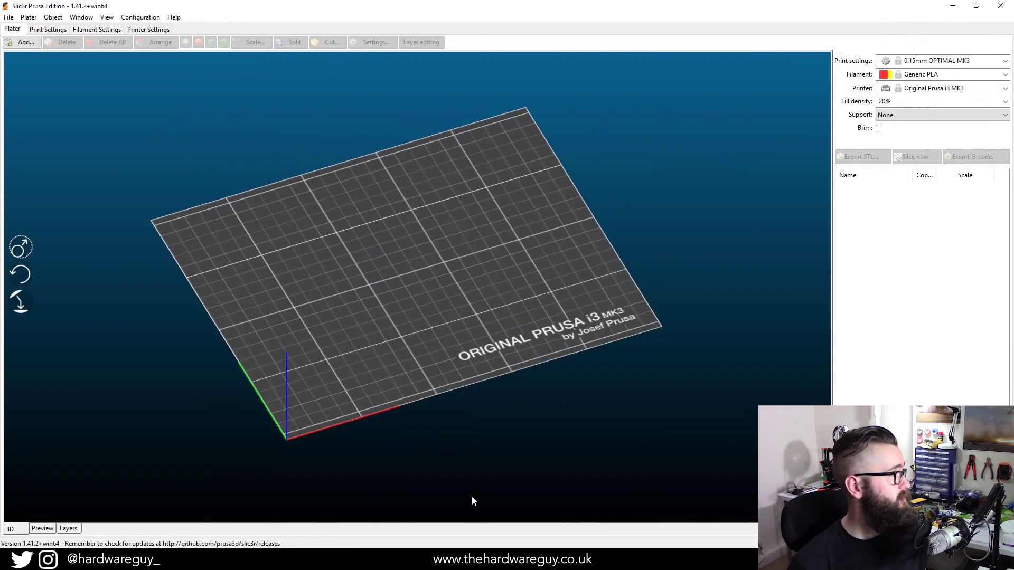
- Add extruder-body.stl from Downloads > Original-Prusa-i3-MK3 > Printed-Parts > stl to the bed
left_click(24, 45)
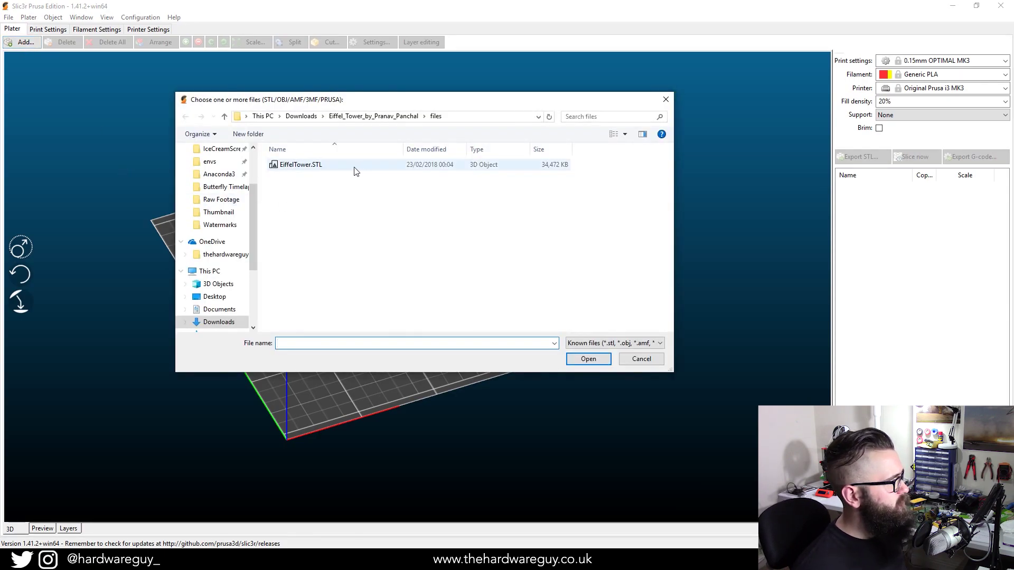
left_click(302, 117)
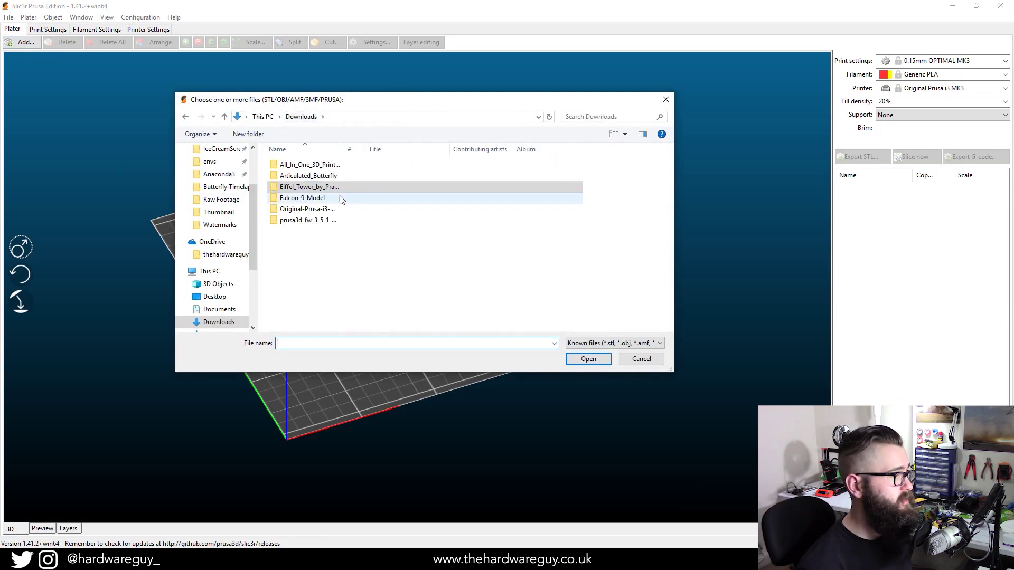
double_click(312, 210)
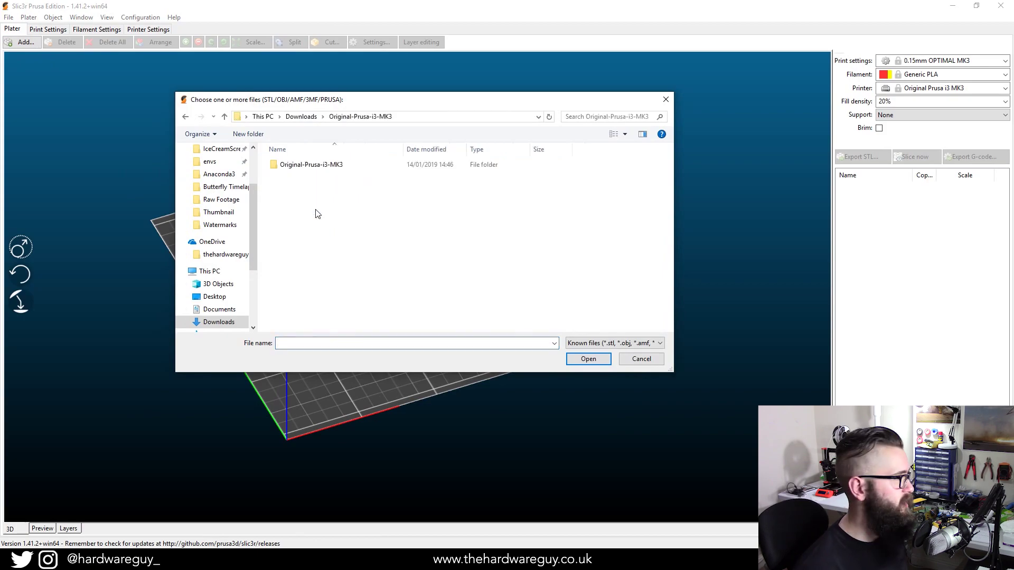
double_click(314, 165)
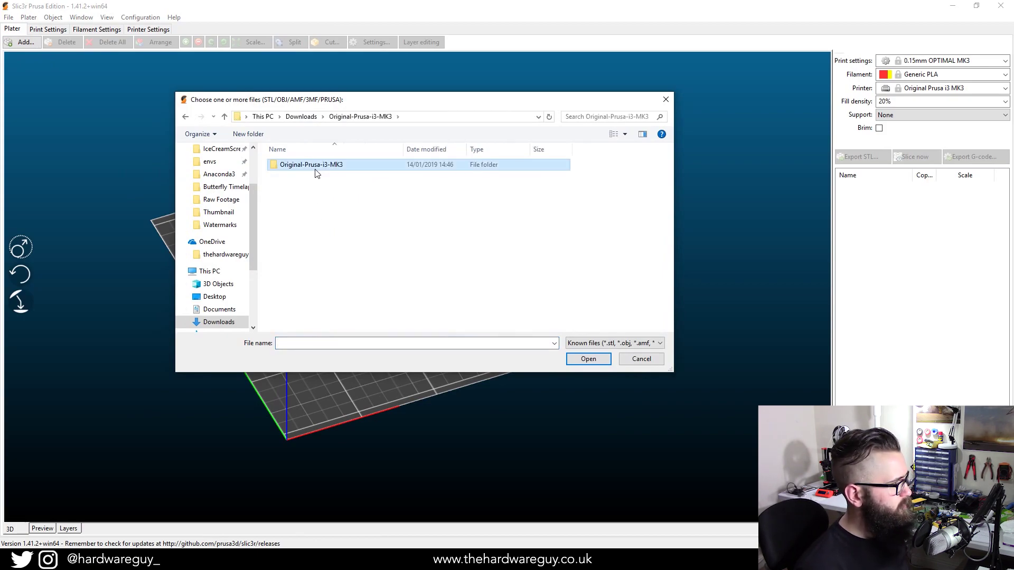
left_click(303, 177)
double_click(303, 176)
double_click(310, 187)
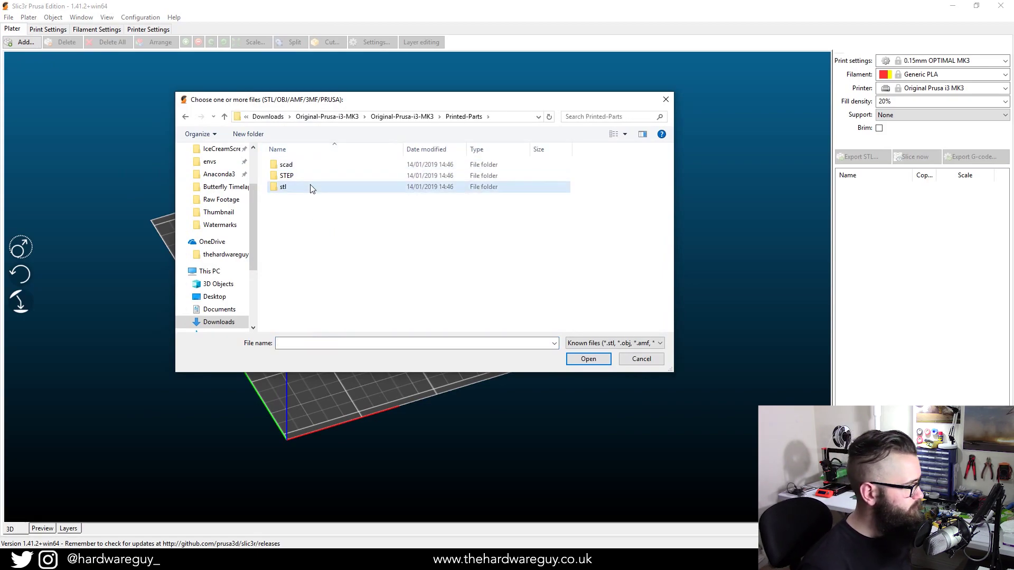
scroll(417, 235, "down", 3)
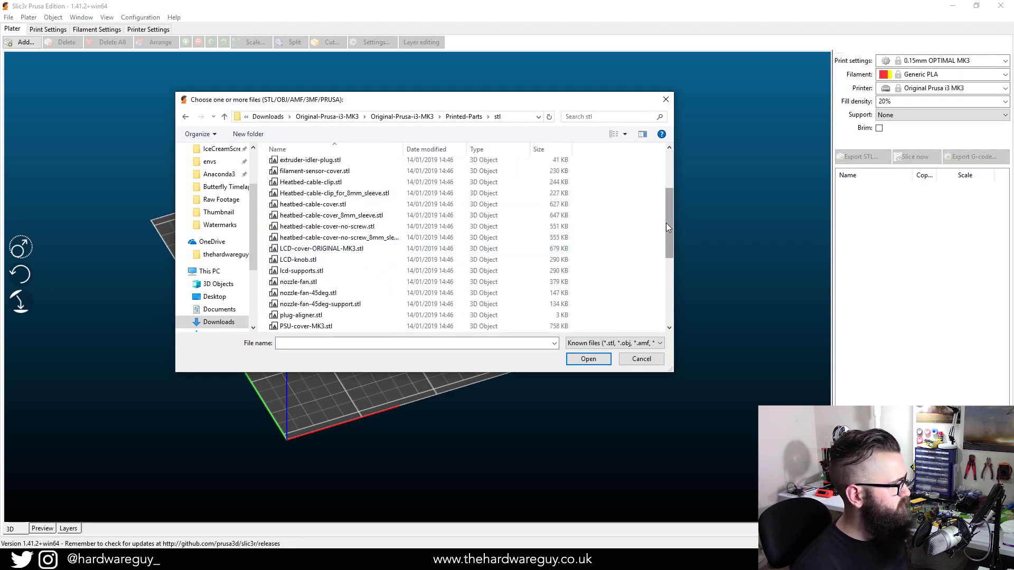
left_click_drag(666, 223, 647, 198)
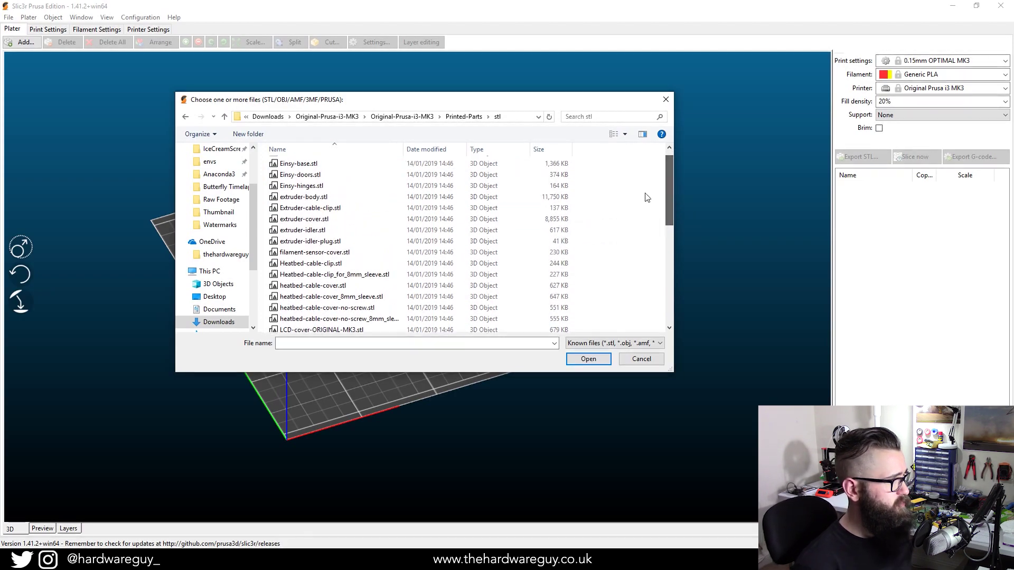
left_click(362, 201)
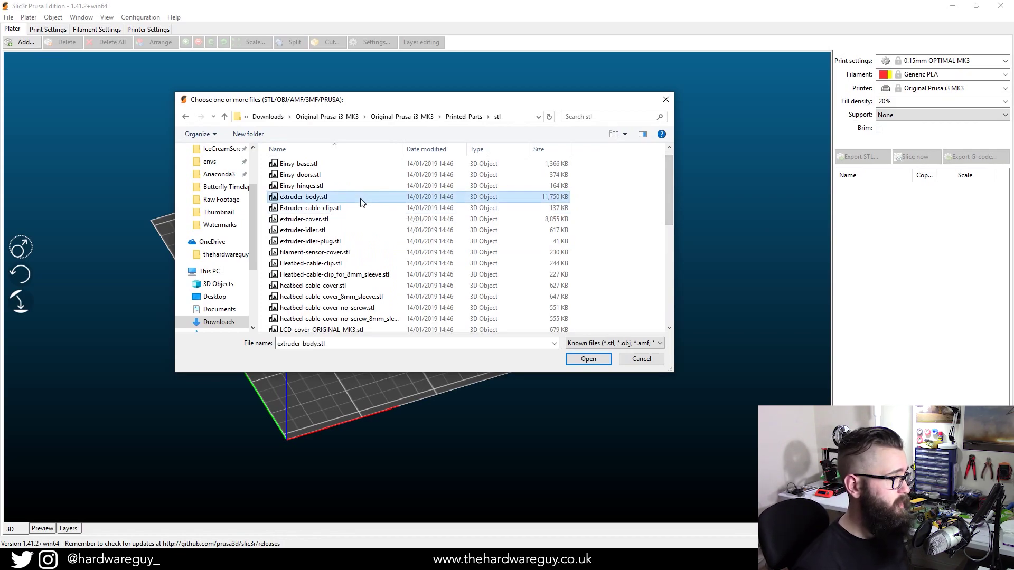
left_click(594, 363)
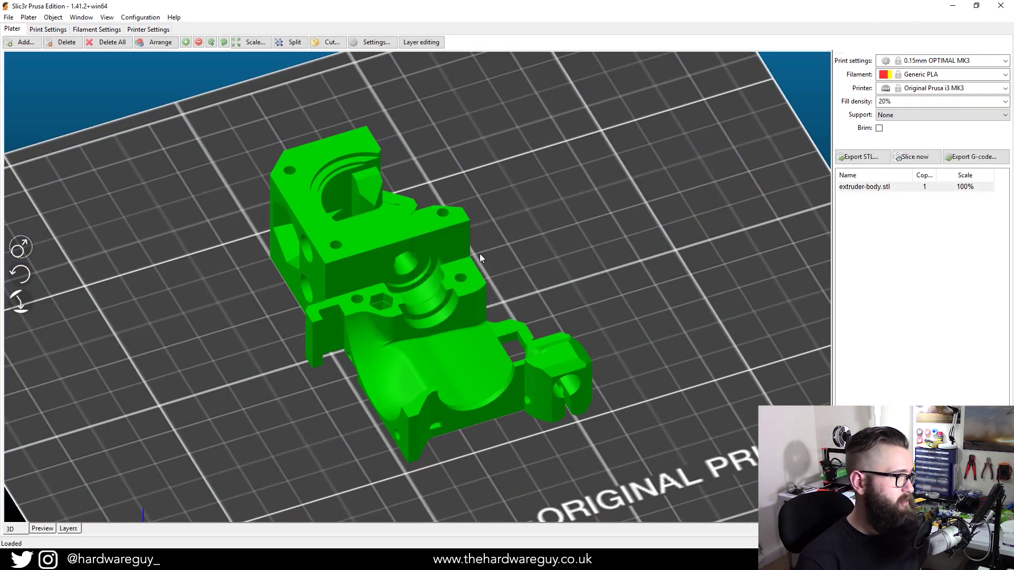
scroll(490, 252, "down", 4)
left_click_drag(608, 270, 421, 307)
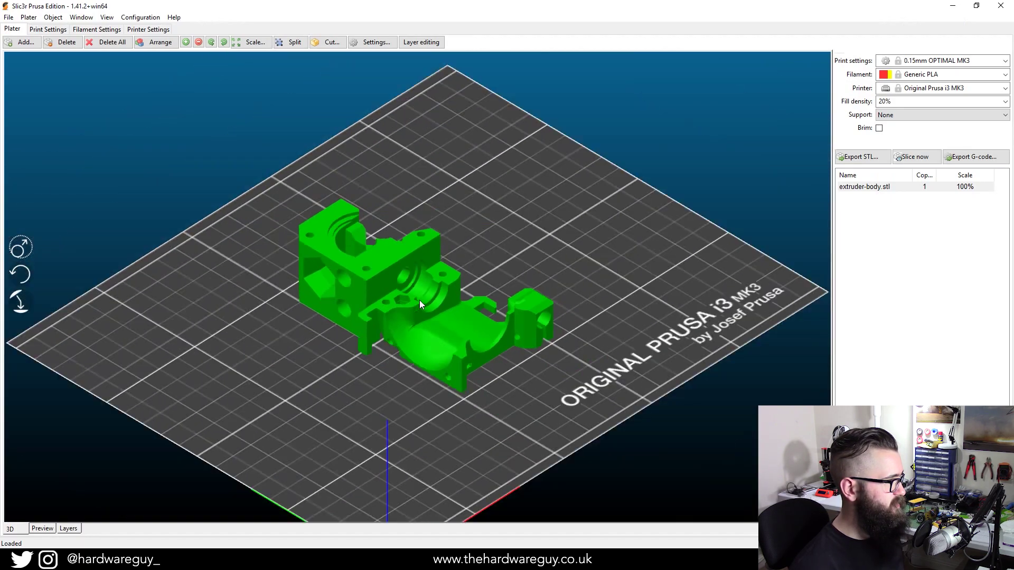
left_click(566, 215)
key("1")
left_click_drag(579, 268, 620, 238)
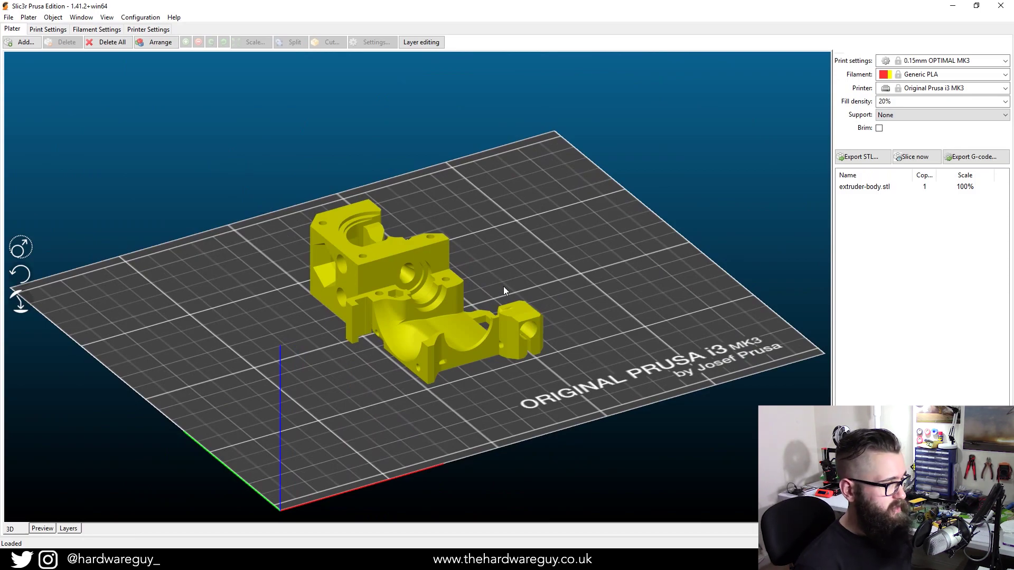
left_click_drag(503, 286, 479, 235)
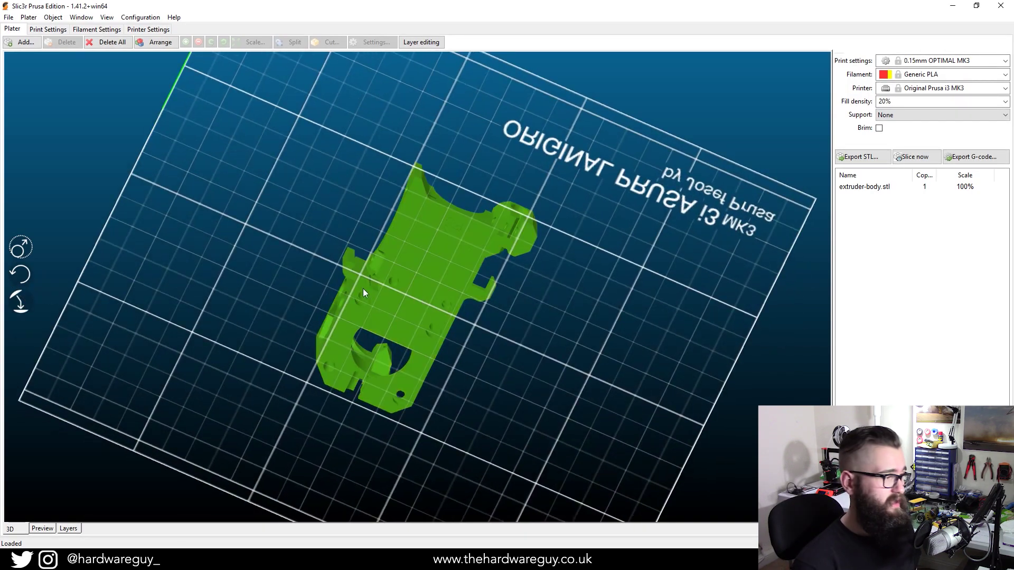
left_click_drag(574, 248, 538, 312)
left_click_drag(281, 359, 708, 193)
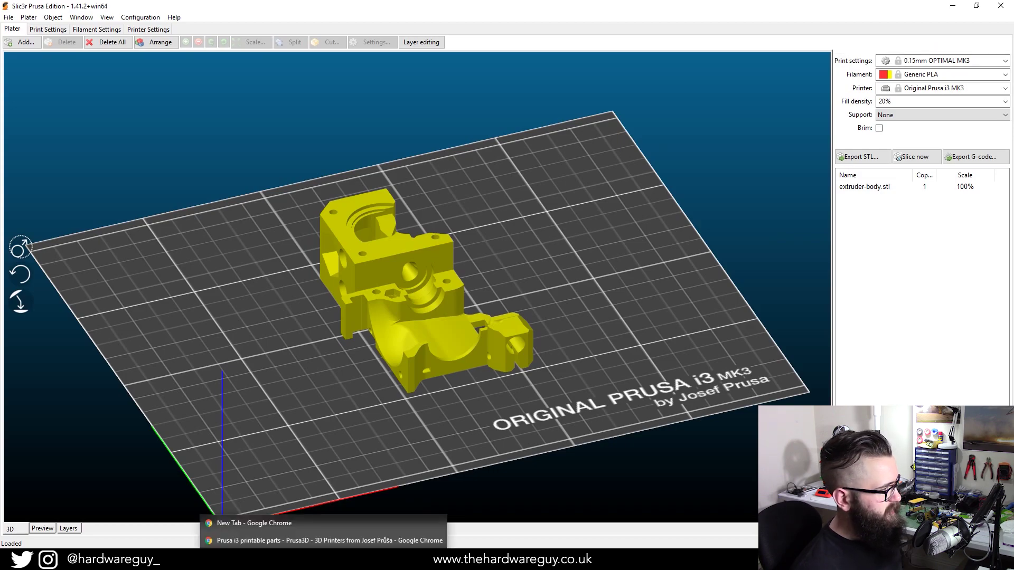
- Check Chrome's recommended print settings line (0.2 mm, 20% GRID infill, PETG), then return to Slic3r
left_click(296, 547)
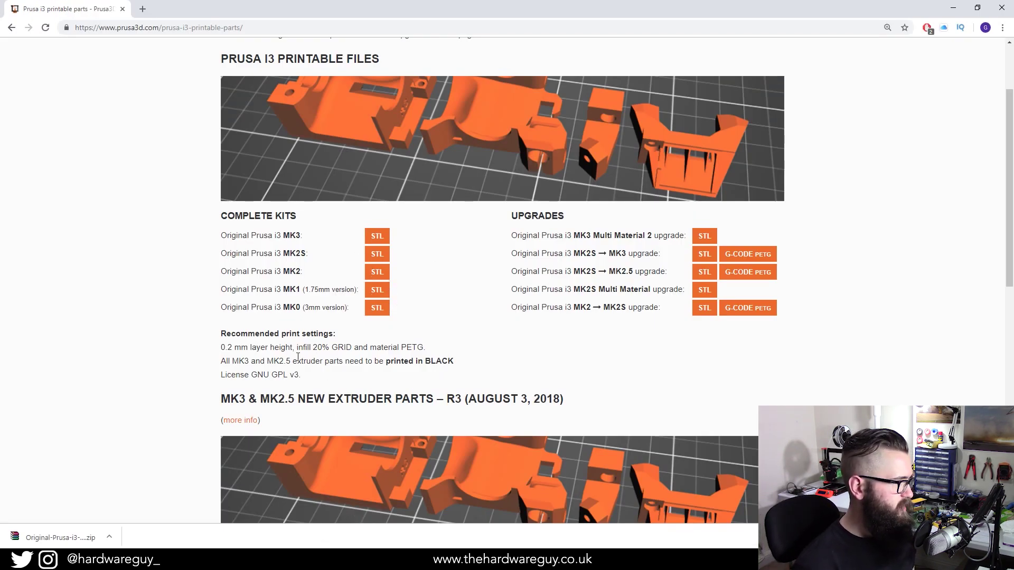
left_click_drag(221, 349, 262, 349)
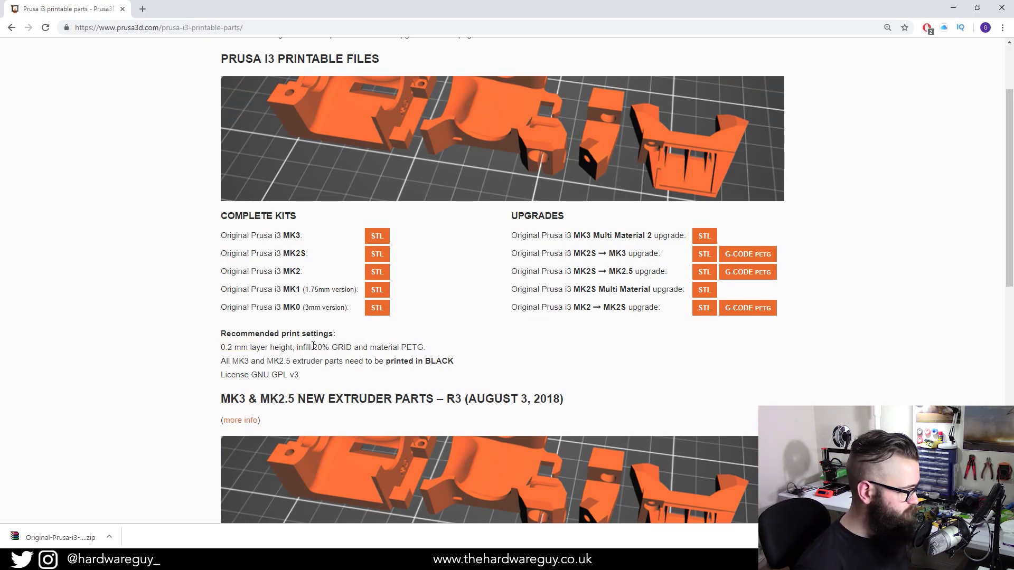
left_click(401, 560)
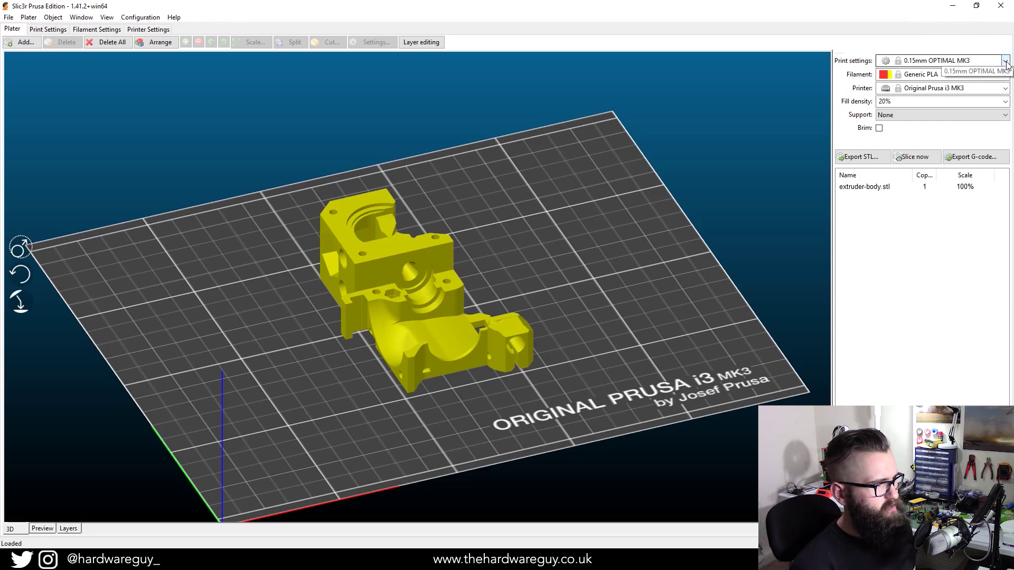
- Choose the 0.20mm FAST MK3 print preset and Generic PET filament
left_click(1005, 62)
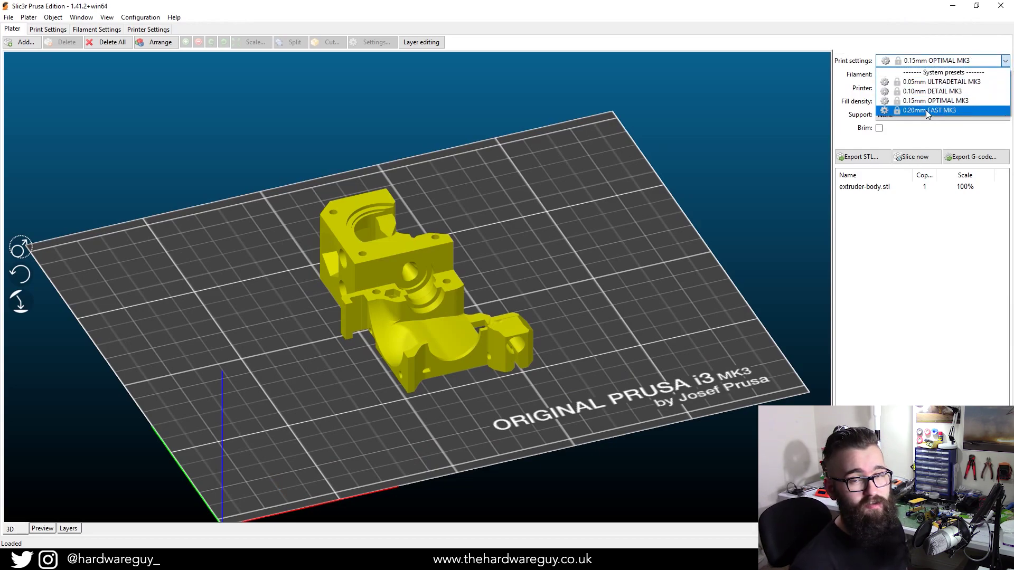
left_click(921, 110)
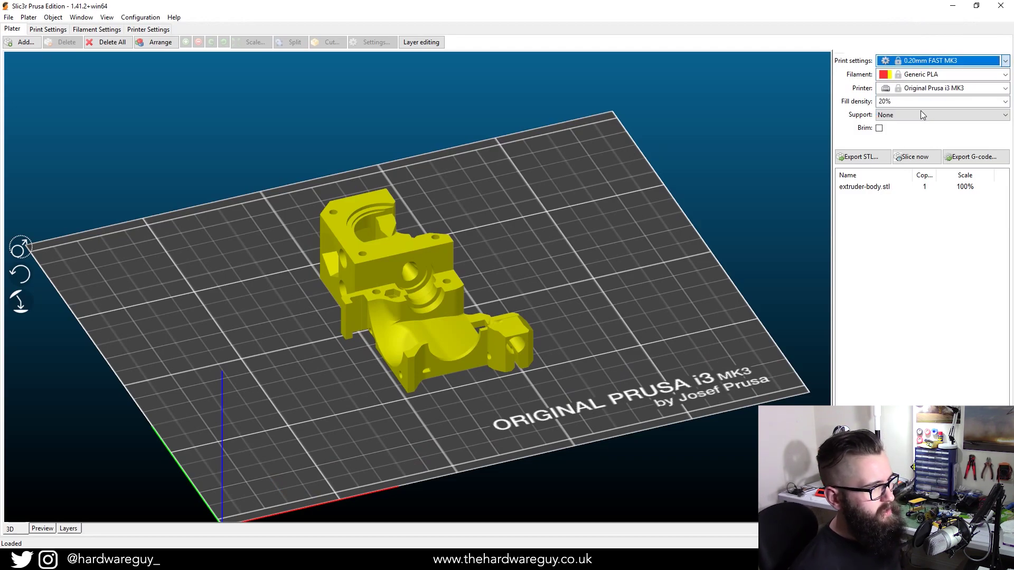
left_click(1005, 75)
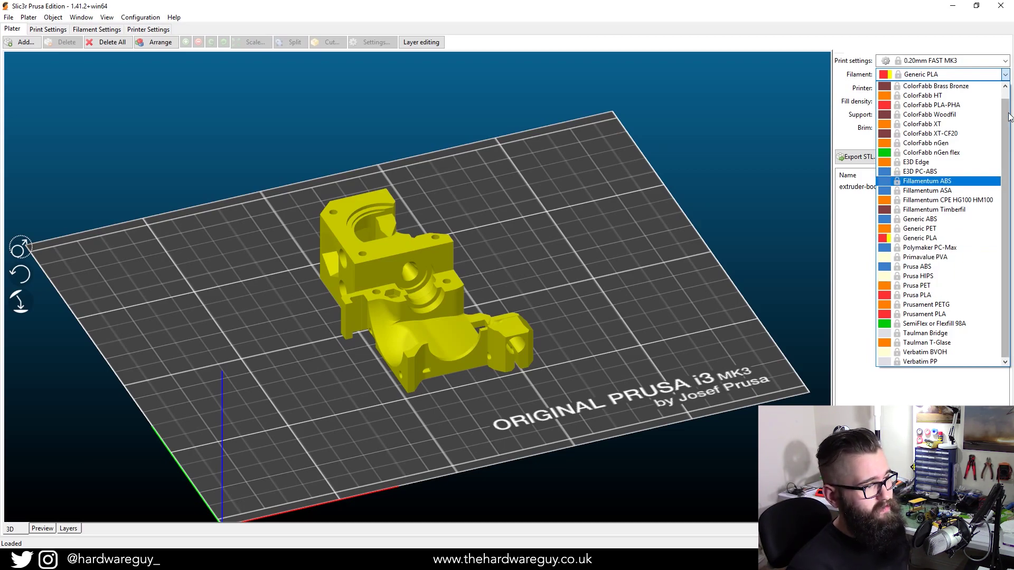
scroll(1011, 97, "up", 1)
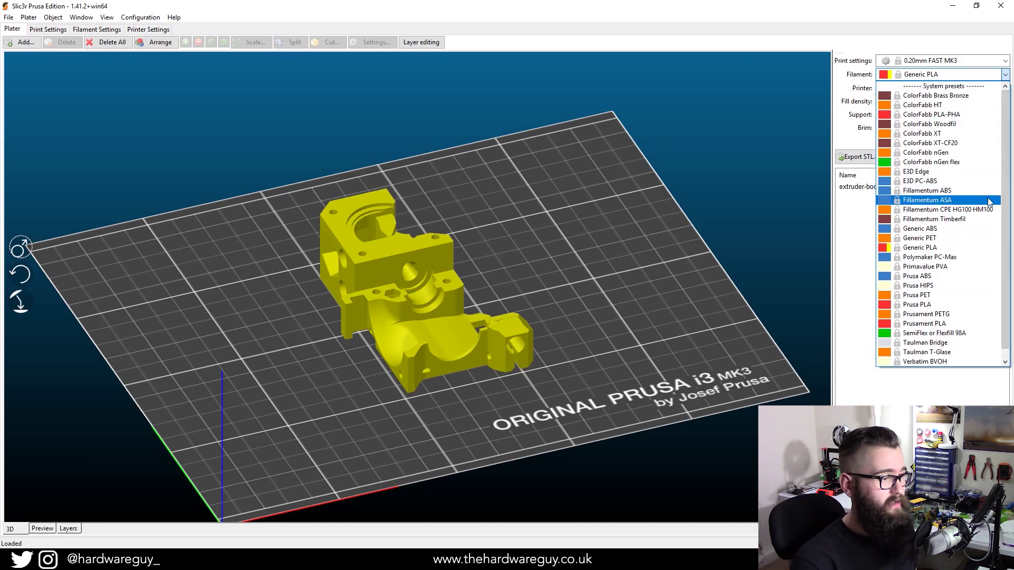
scroll(993, 211, "down", 1)
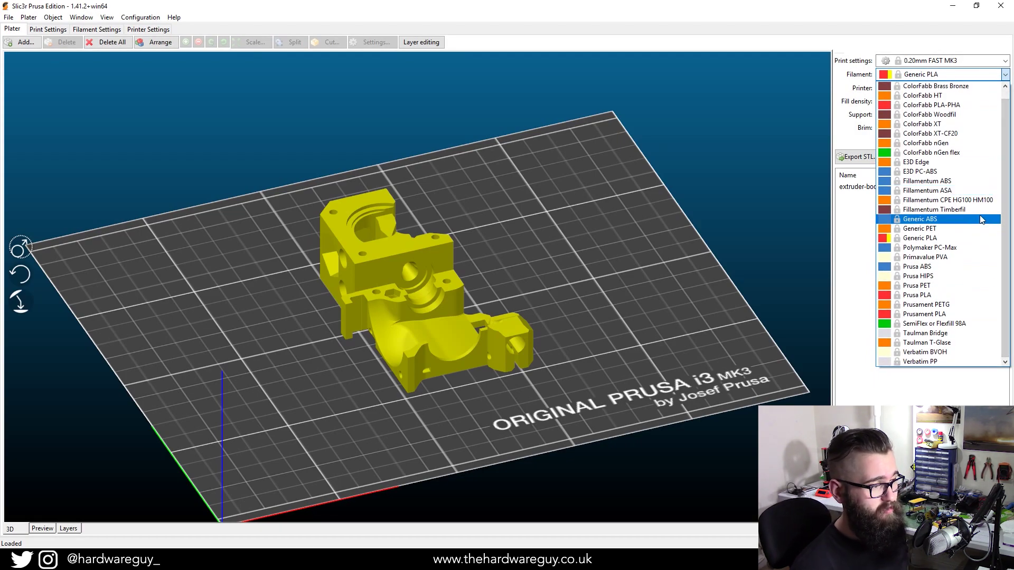
left_click(938, 231)
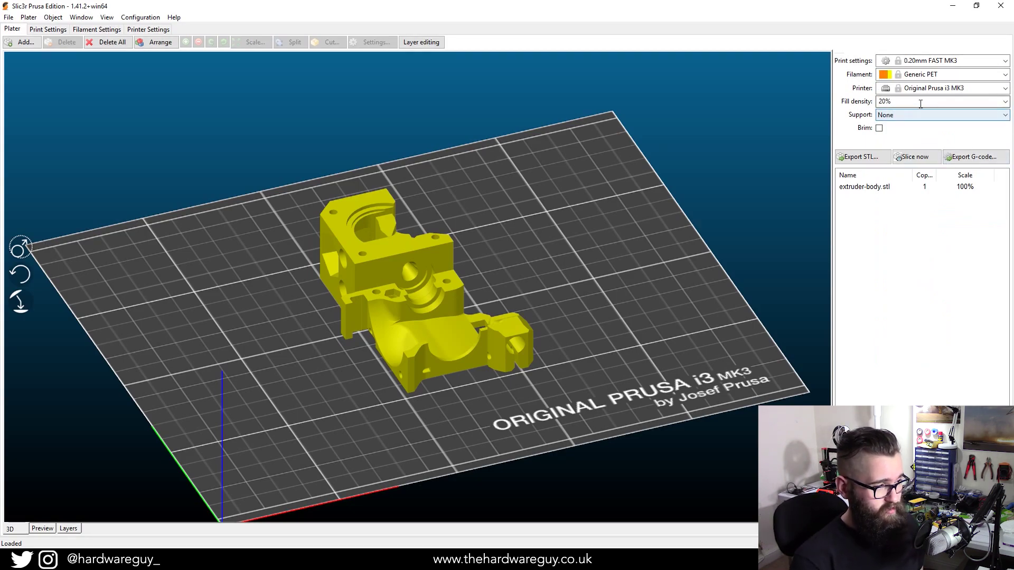
- Keep Original Prusa i3 MK3 as the printer, glancing back at the Prusa parts page
left_click(1002, 90)
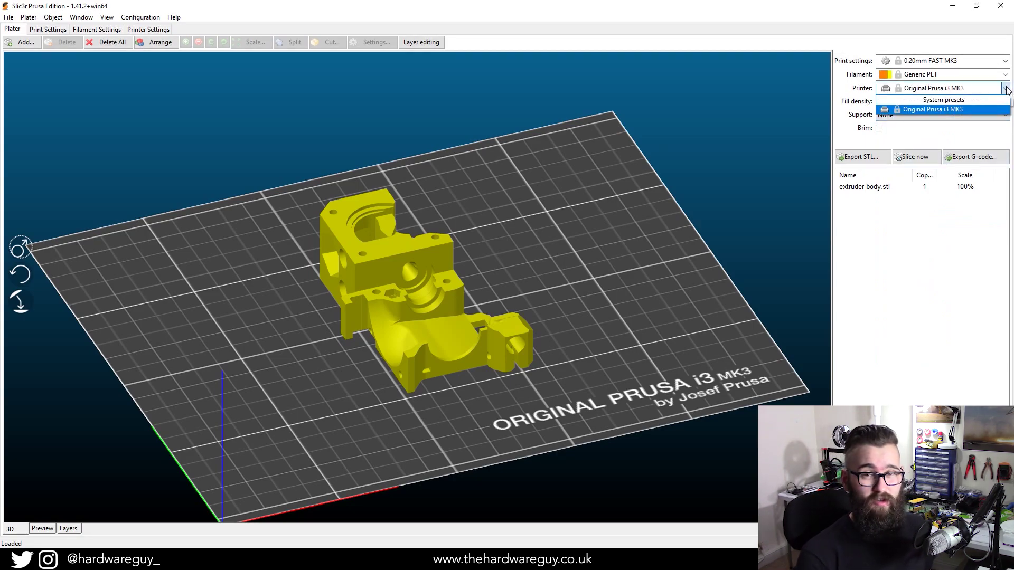
left_click(956, 110)
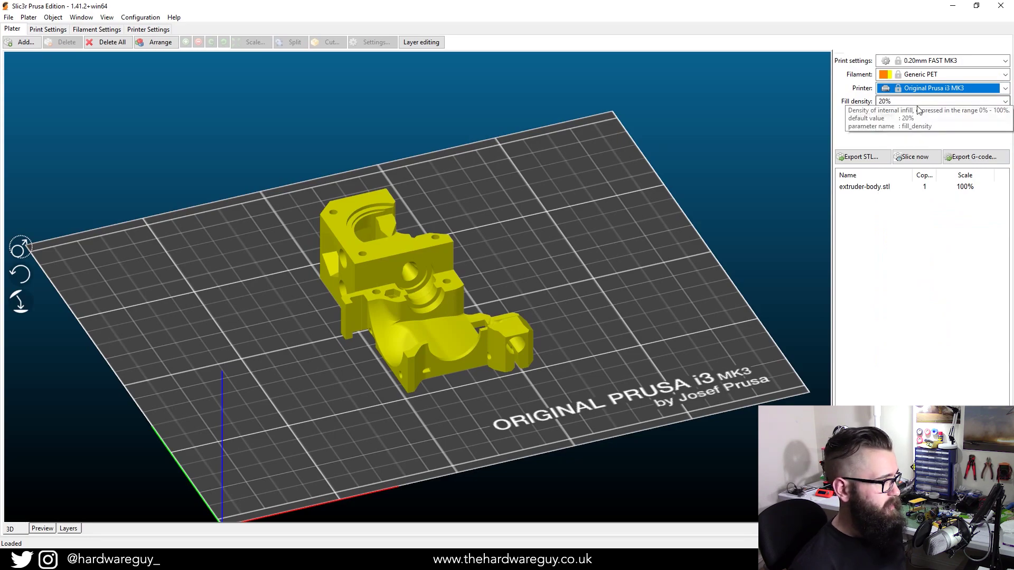
left_click(325, 560)
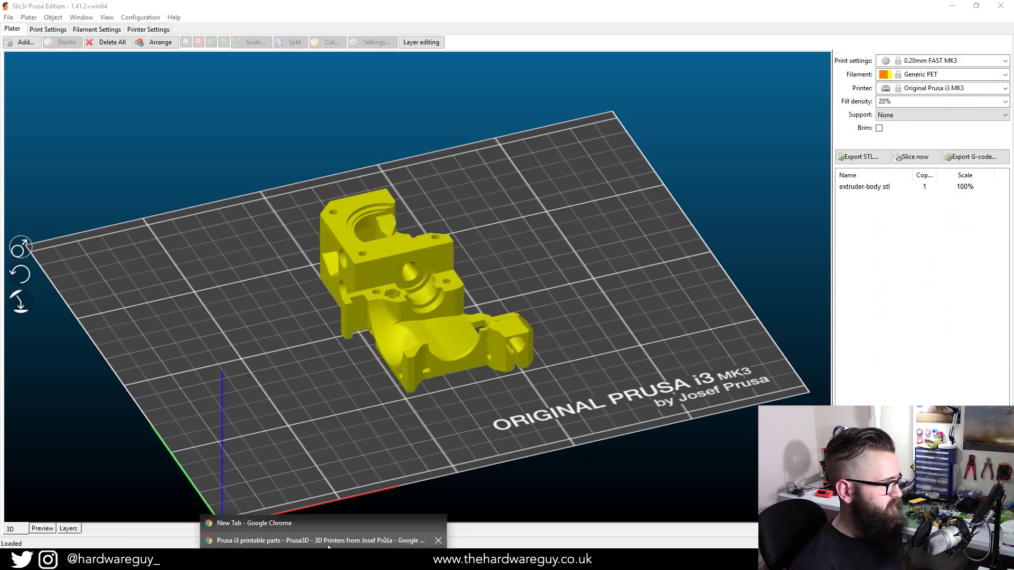
left_click(264, 542)
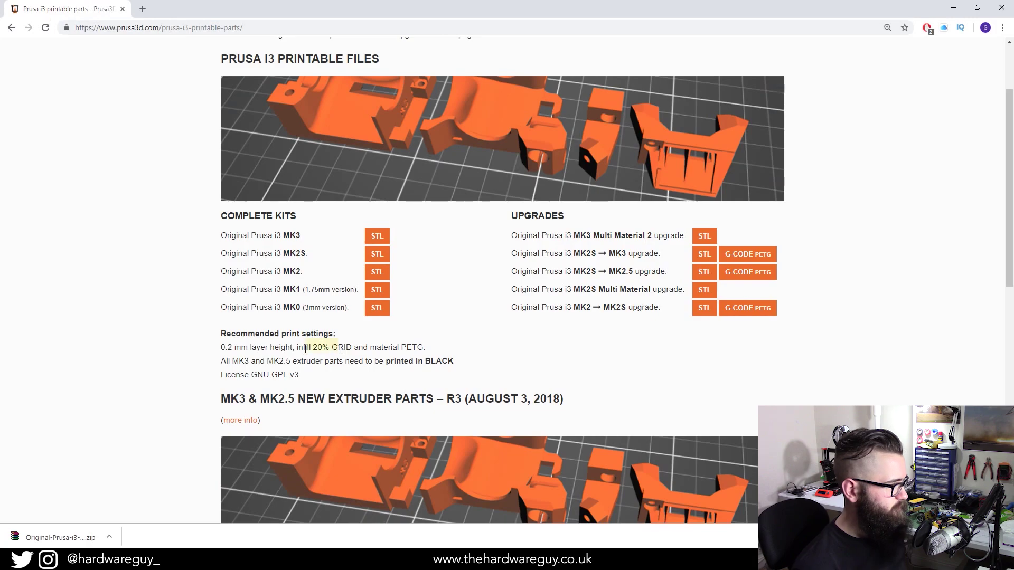
left_click(397, 560)
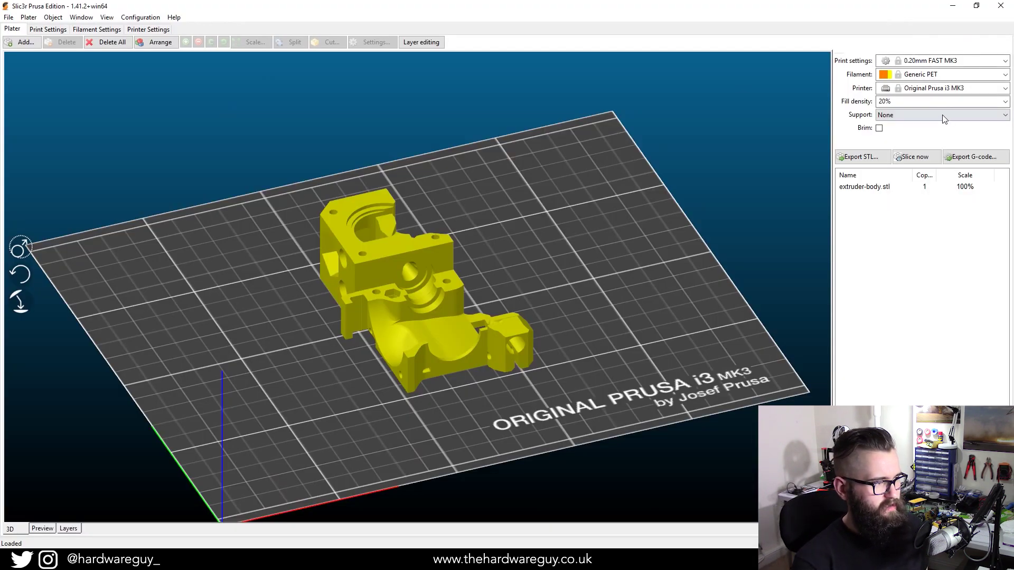
- Keep fill density at 20% and slice the extruder body
left_click(1005, 102)
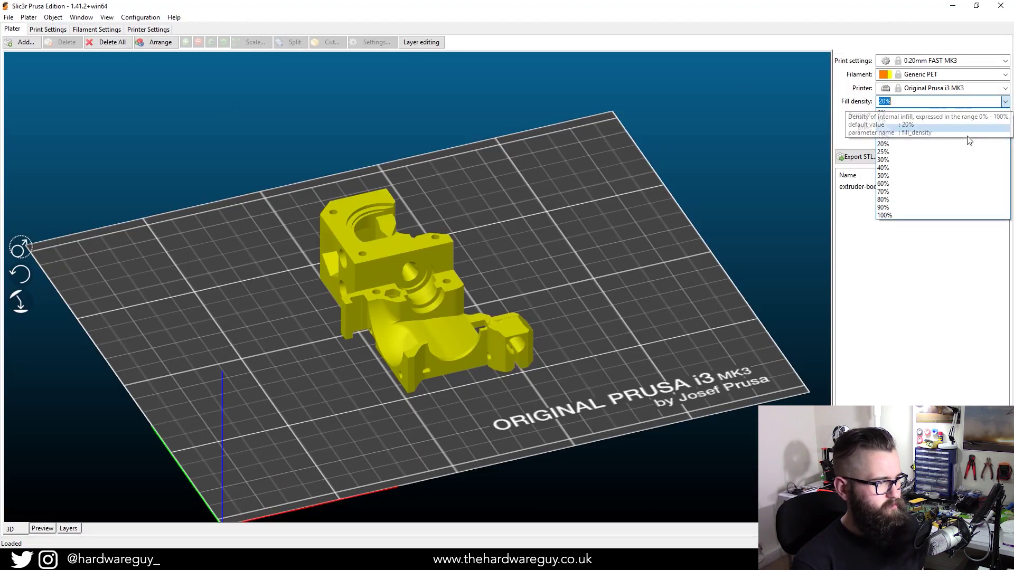
left_click(949, 144)
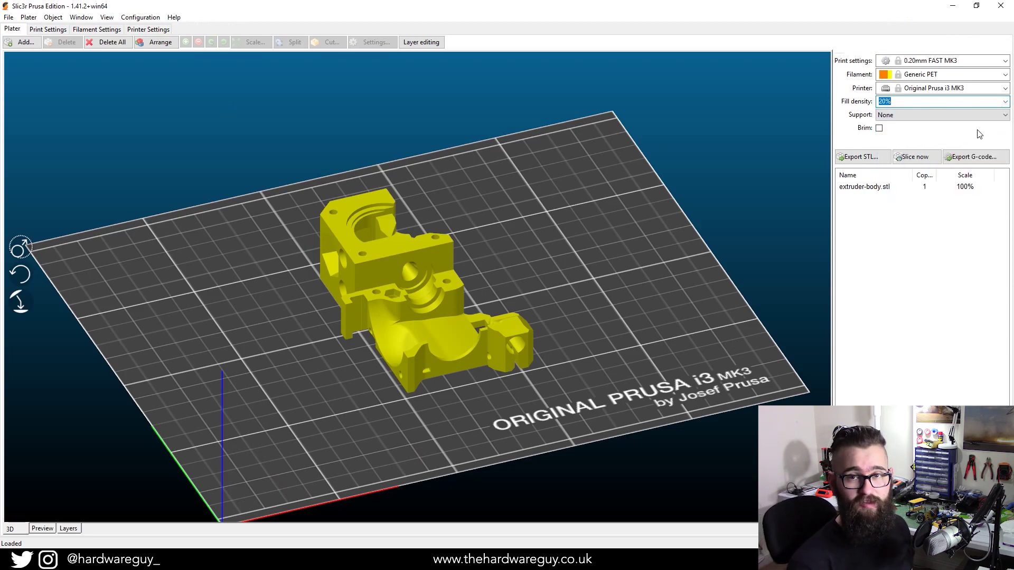
left_click(920, 218)
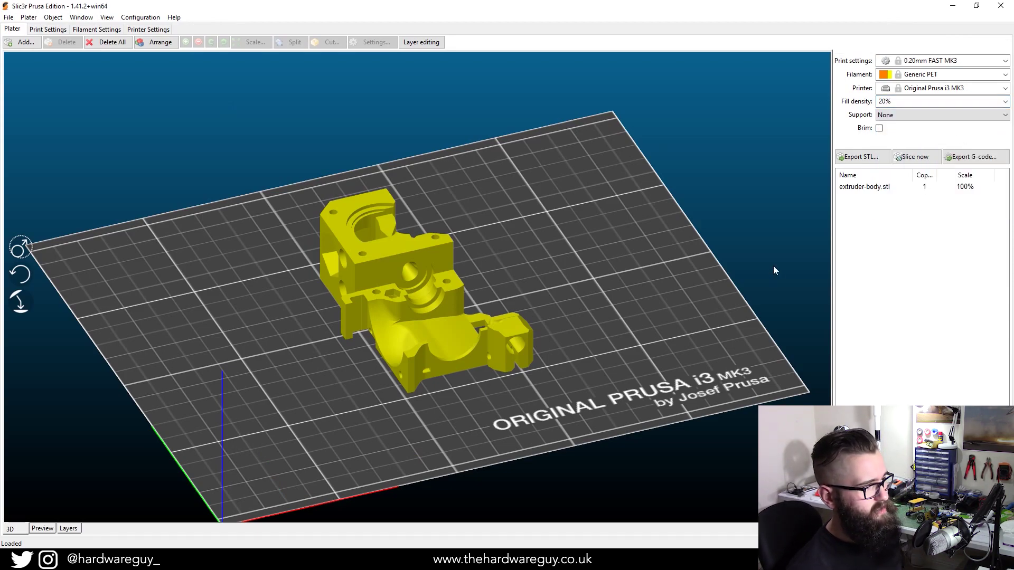
left_click(915, 157)
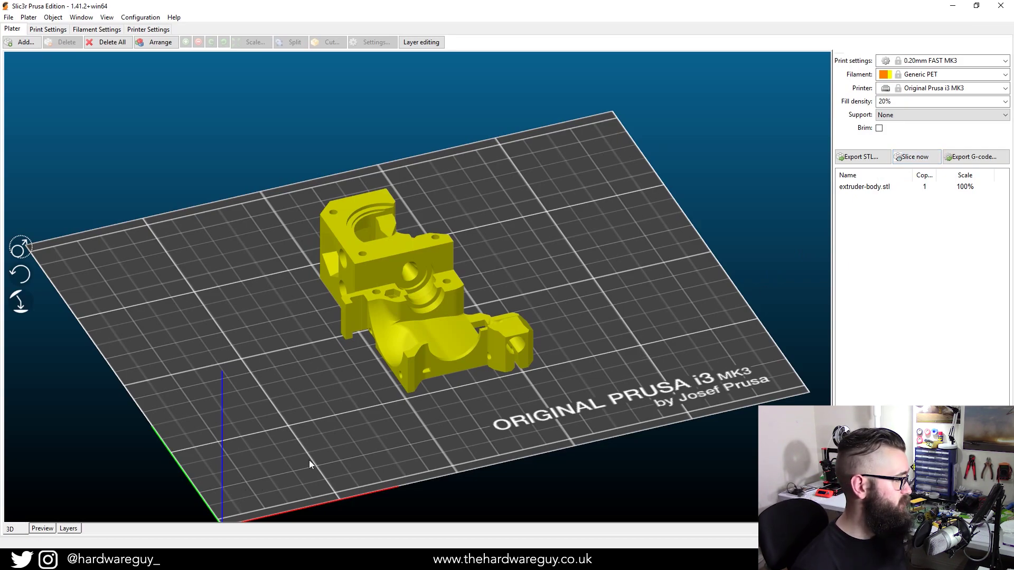
- Open Preview and scrub the layer slider down to the lower layers and back to the top
left_click(42, 528)
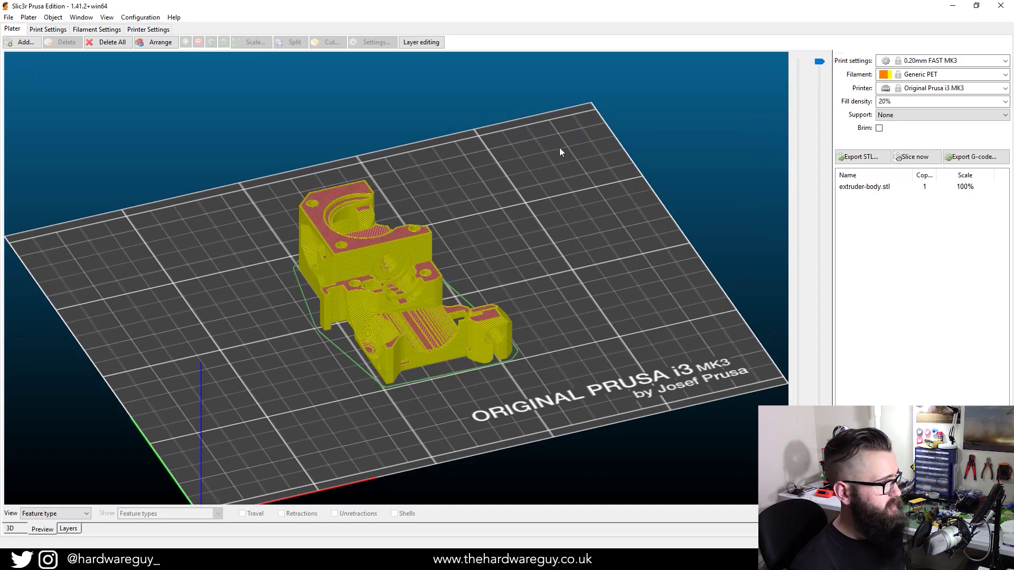
left_click_drag(819, 61, 820, 342)
left_click_drag(820, 253, 784, 129)
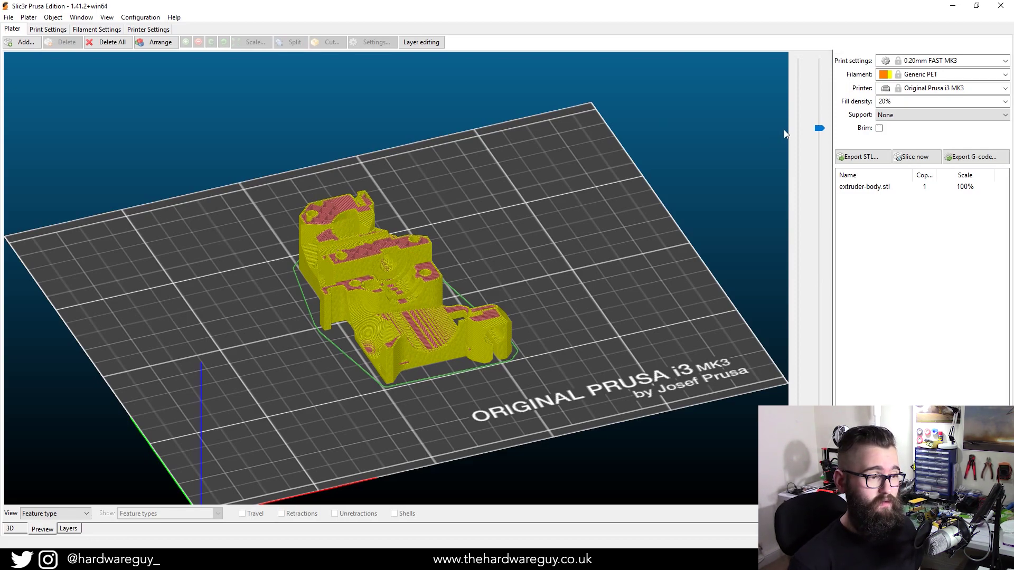
left_click_drag(784, 132, 816, 65)
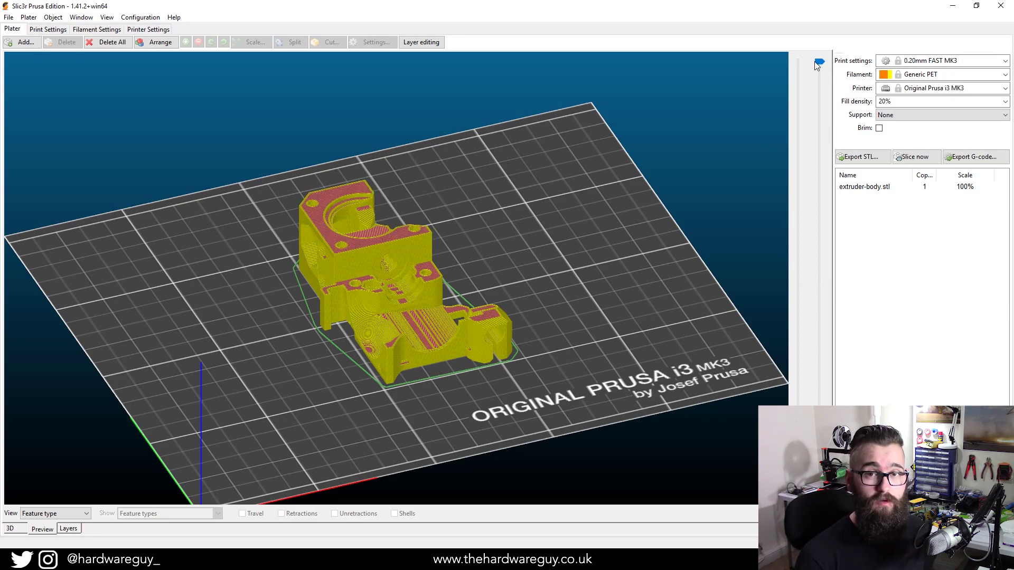